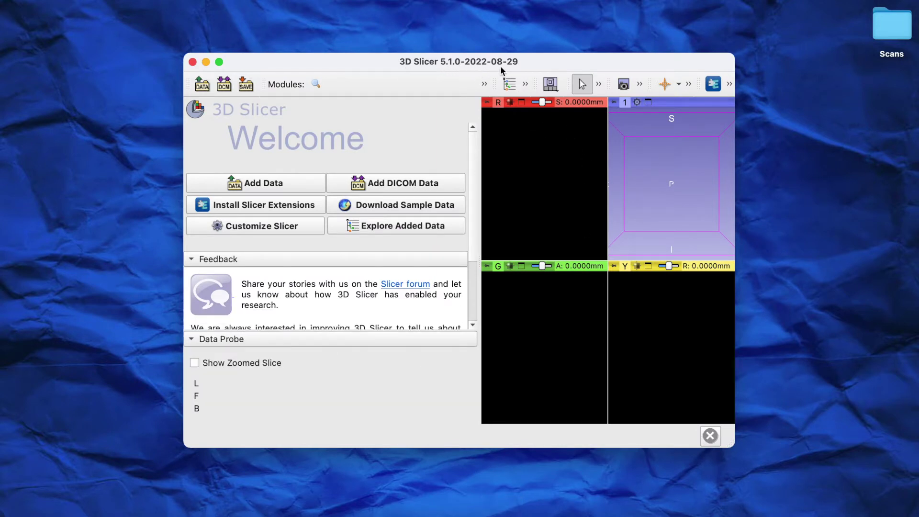
Step: Widen the application window on both sides so the whole toolbar fits
drag(903, 22, 903, 22)
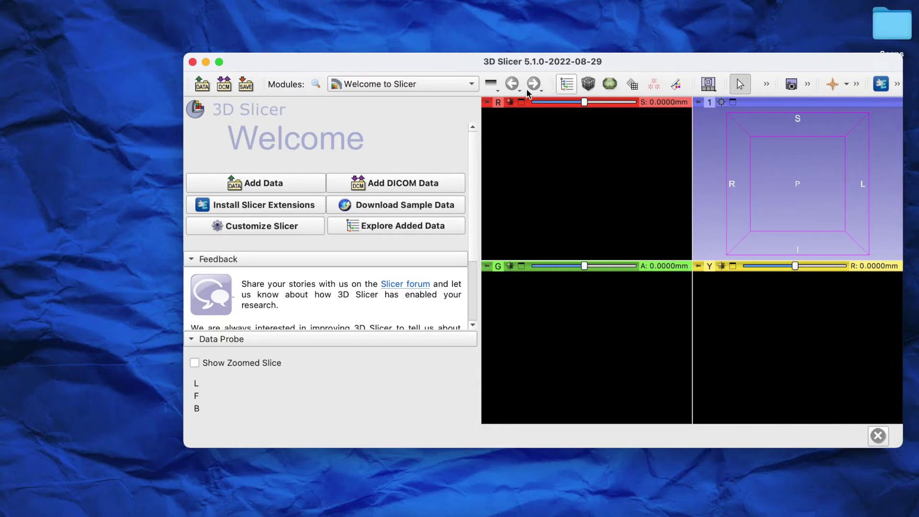
drag(185, 124, 28, 123)
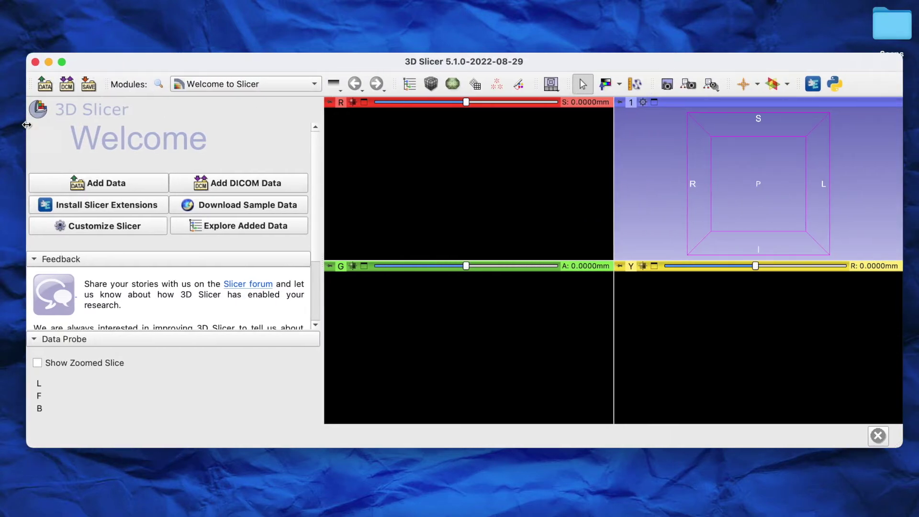
Step: Review the installed extensions down to SlicerAutomatedDentalTools and glance at the installable ones, closing the Extensions Manager when done
click(814, 84)
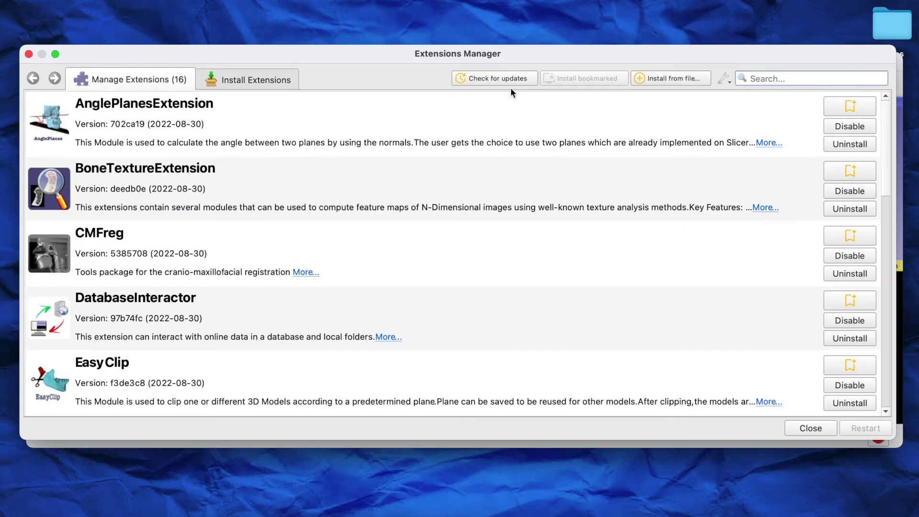
scroll(122, 301, down, 10)
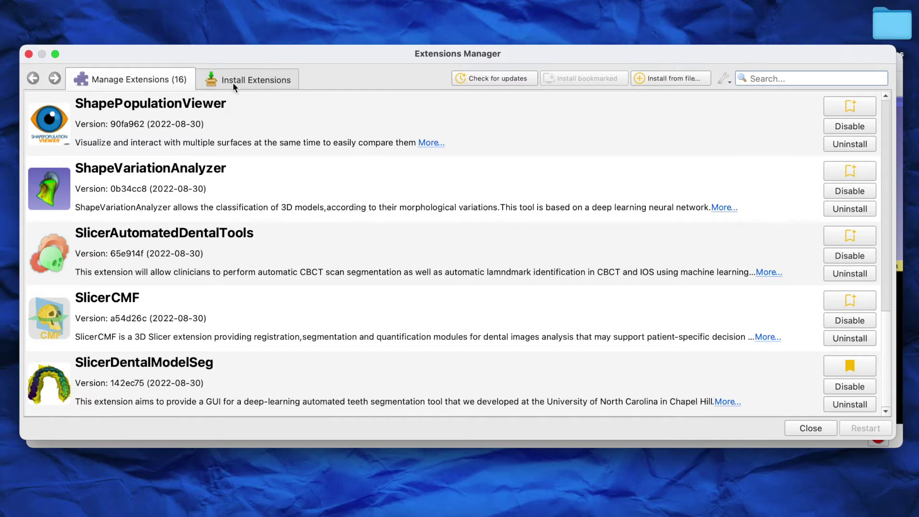
click(274, 82)
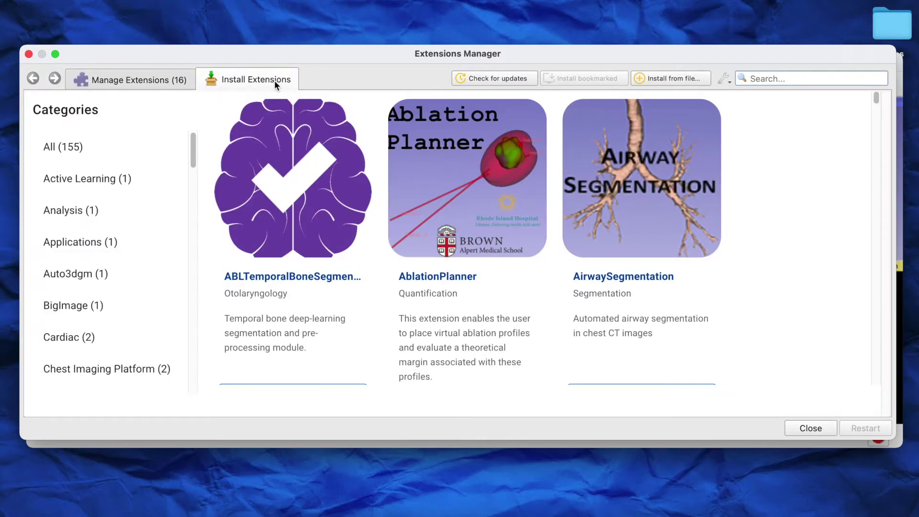
click(814, 77)
click(149, 84)
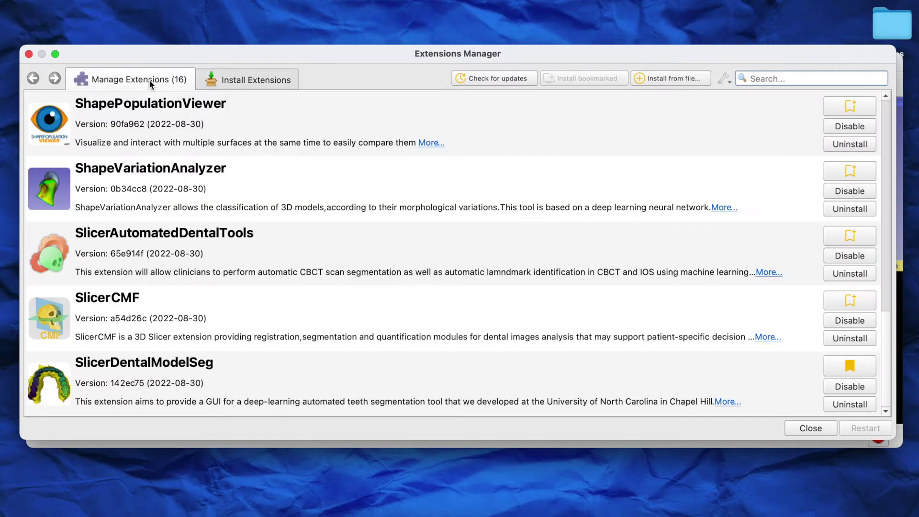
click(29, 54)
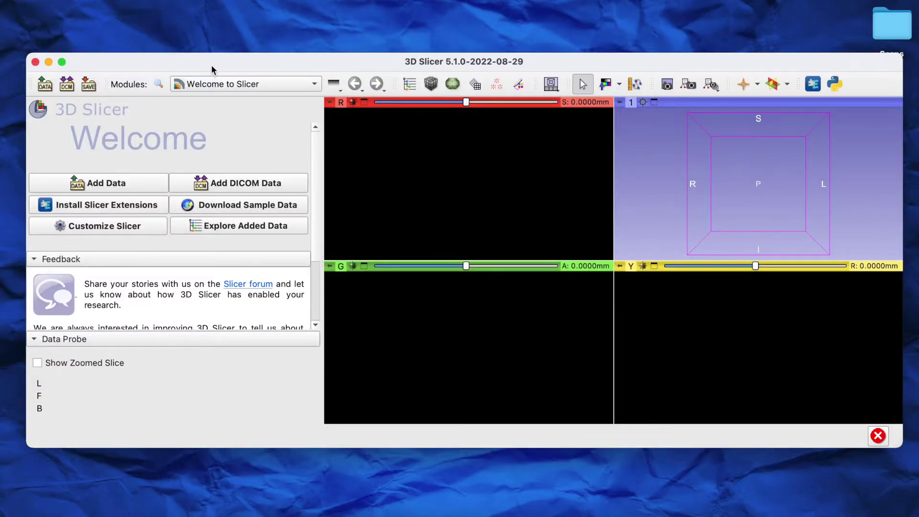
Step: Move and enlarge the application window to fill nearly the whole screen
drag(211, 67, 187, 37)
drag(871, 410, 917, 508)
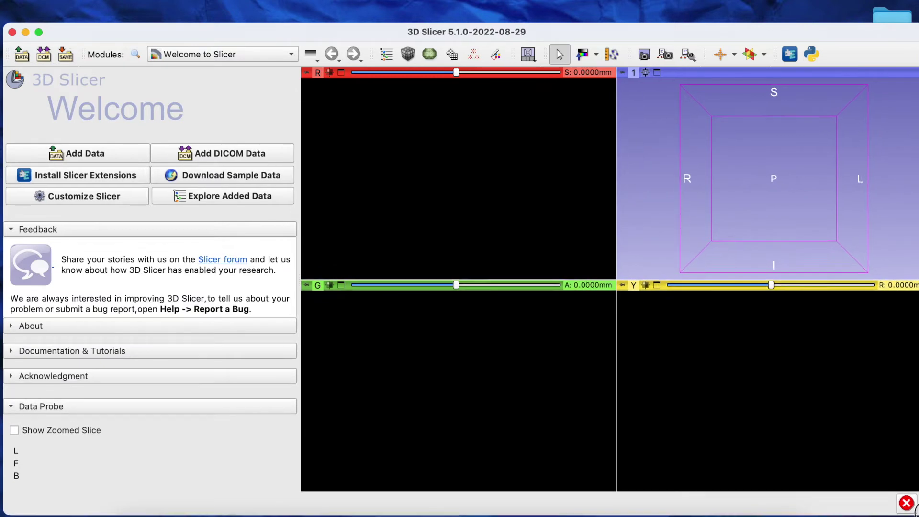
drag(631, 37, 629, 30)
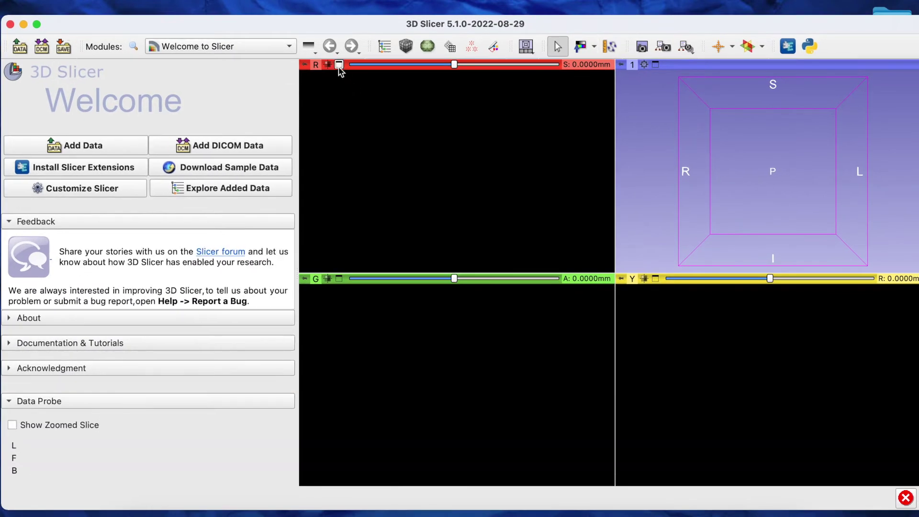
Step: Open the AMASSS module from the Automated Dental Tools category
click(289, 46)
click(290, 51)
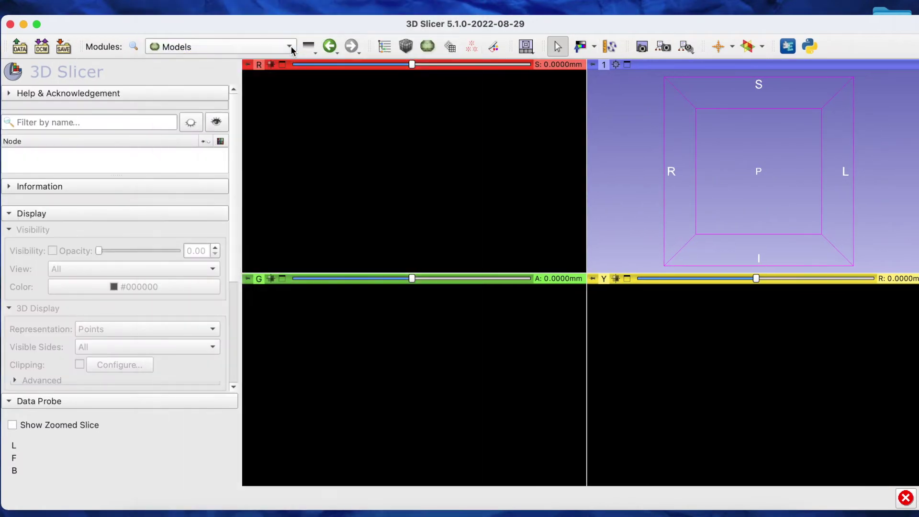
click(290, 49)
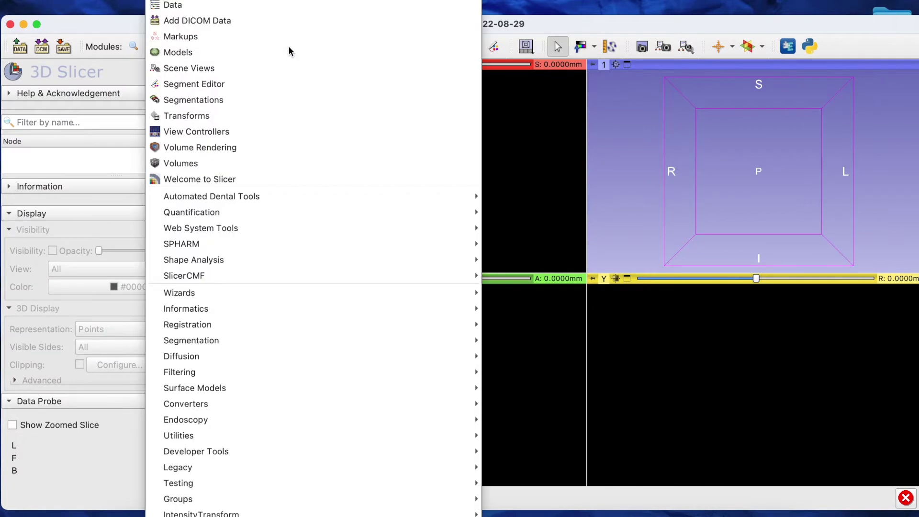
mouse_move(249, 196)
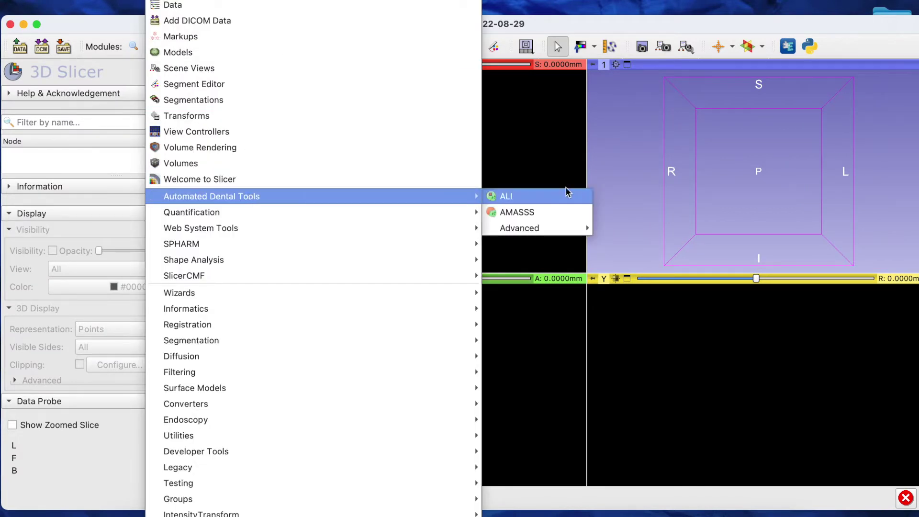
click(581, 213)
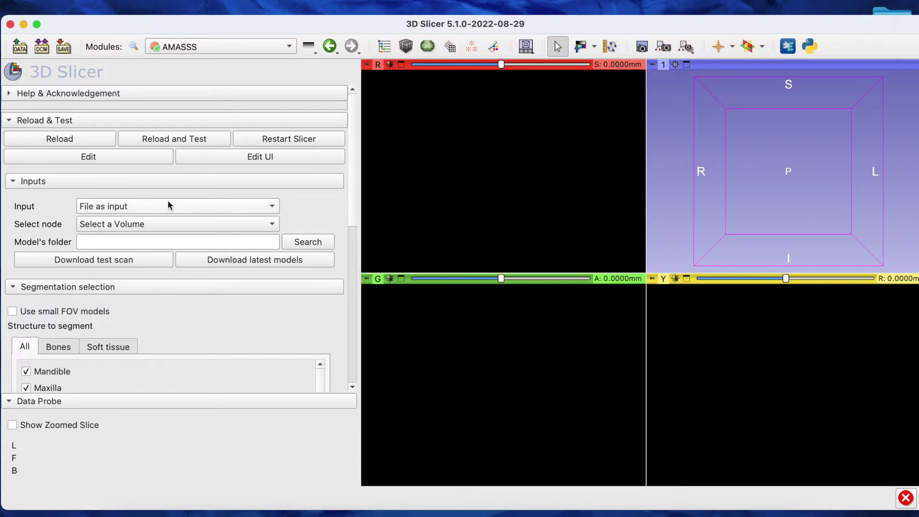
Step: Set the input type to Folder as input and choose the Desktop folder Scans as the scan's folder
click(273, 207)
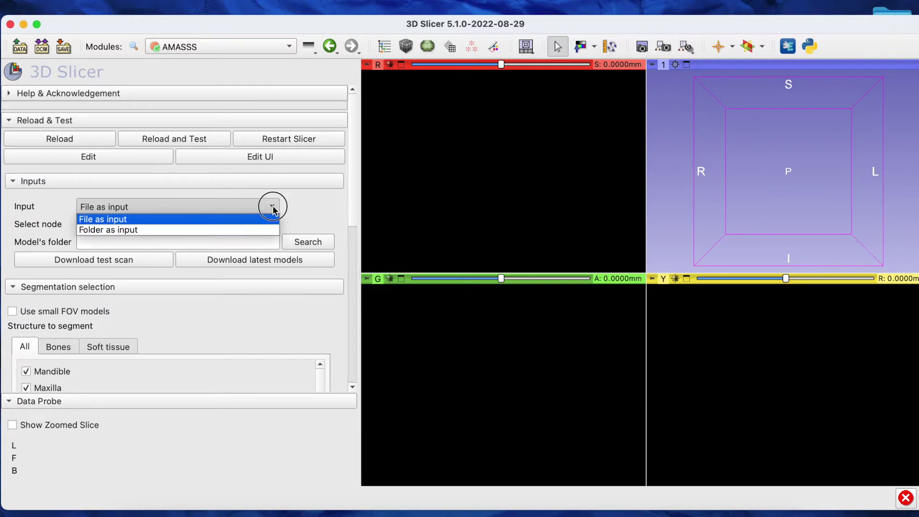
click(249, 232)
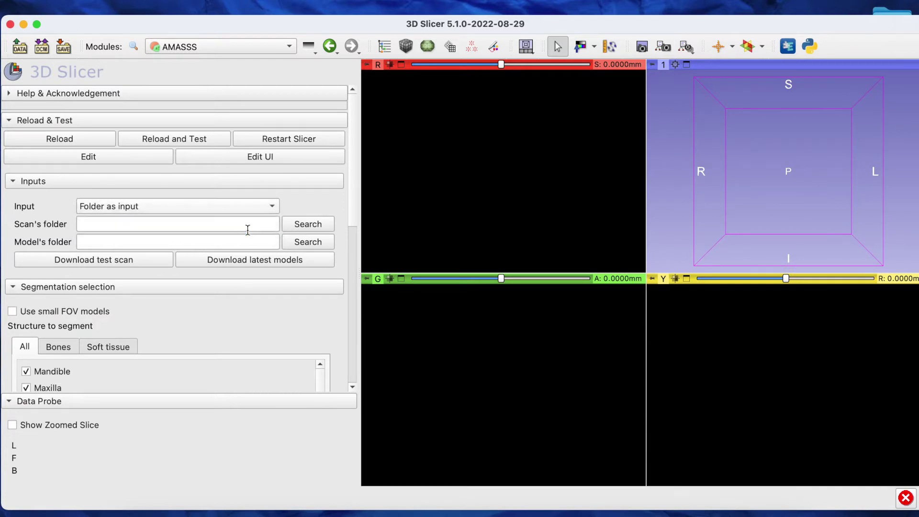
click(328, 226)
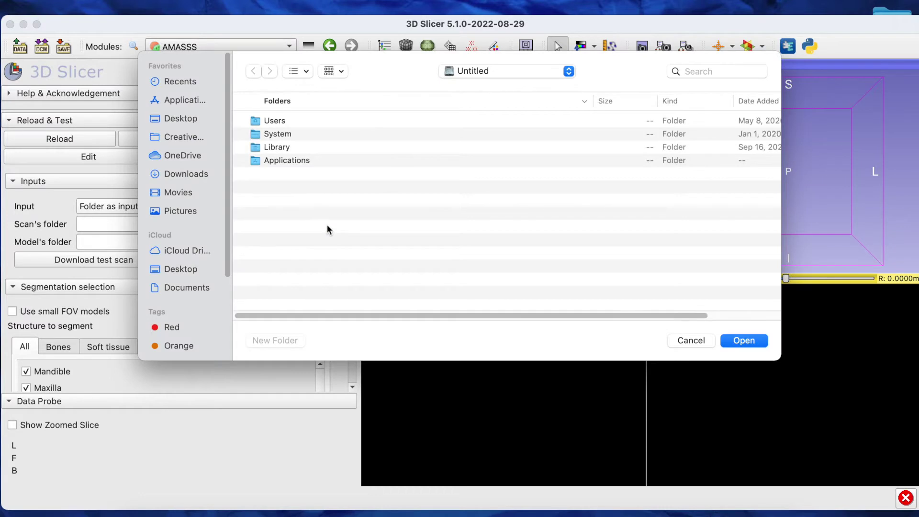
click(191, 120)
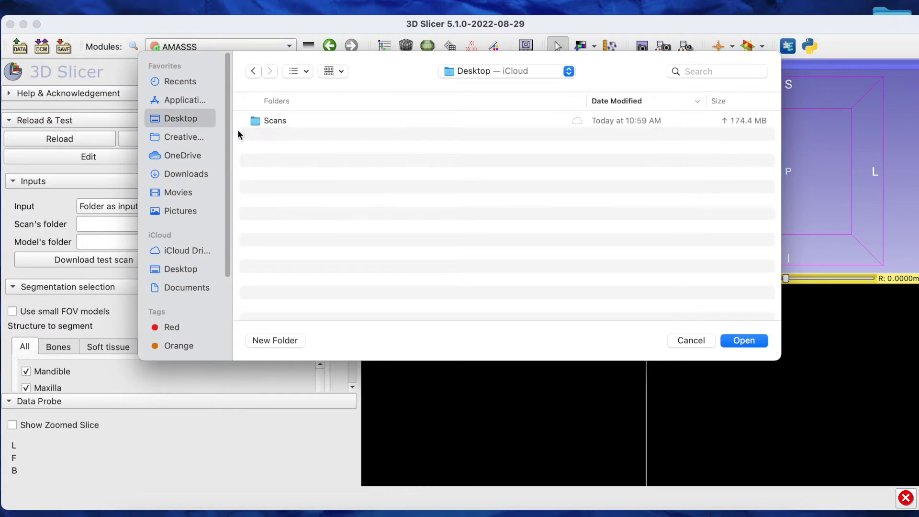
click(278, 122)
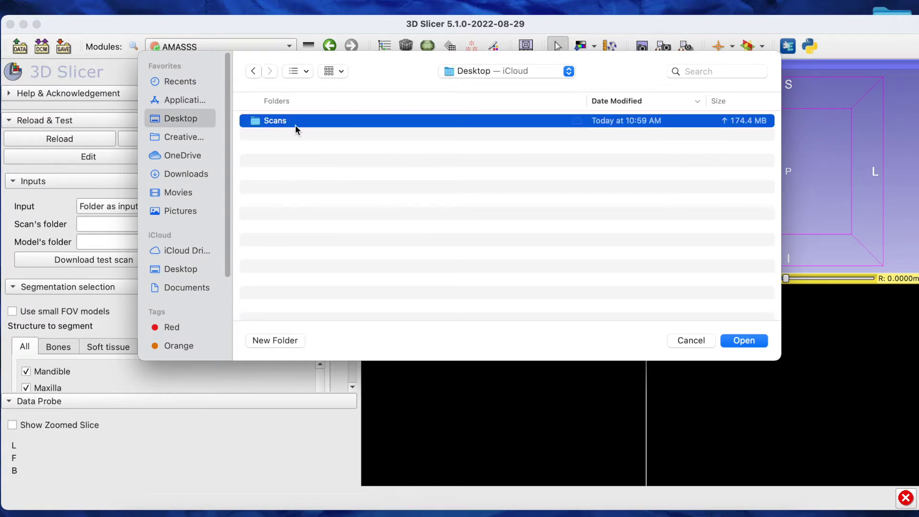
click(759, 341)
Step: Inspect the files inside the desktop Scans folder in Finder, close it and restore the application window's width
drag(918, 191, 804, 191)
click(892, 26)
double_click(909, 24)
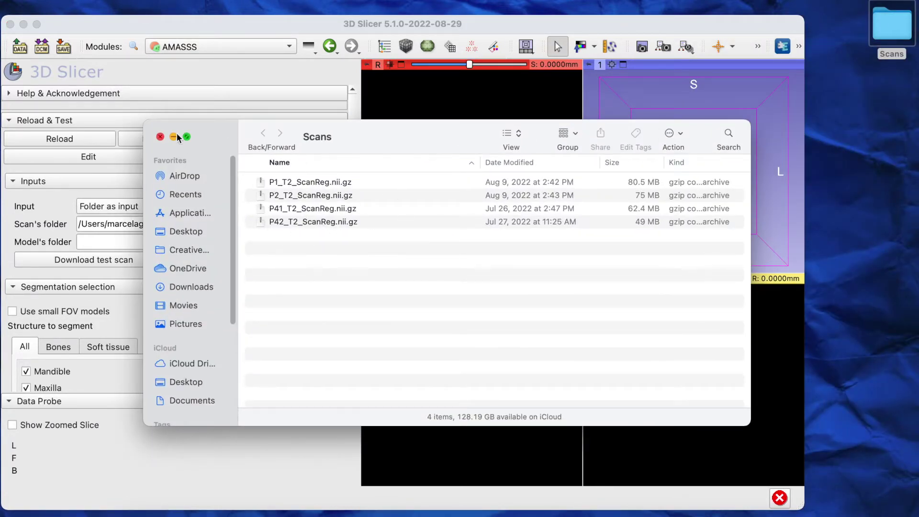
click(160, 137)
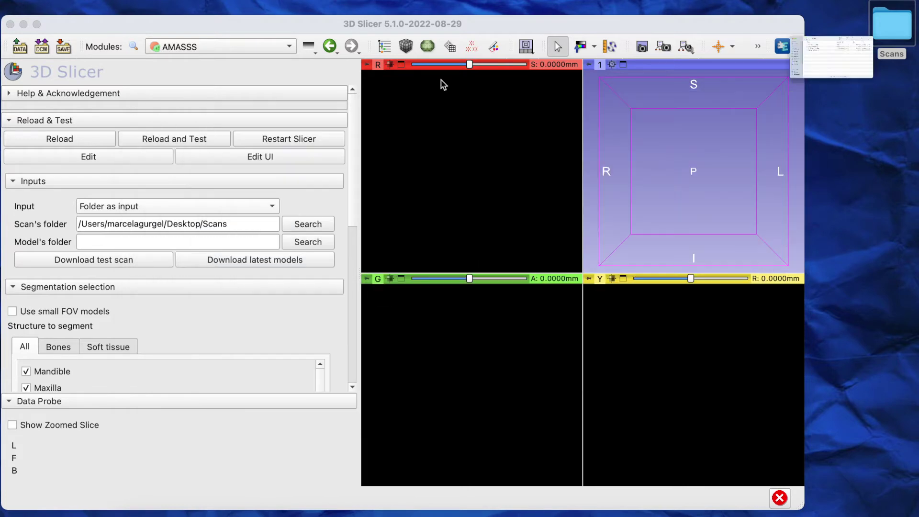
click(792, 25)
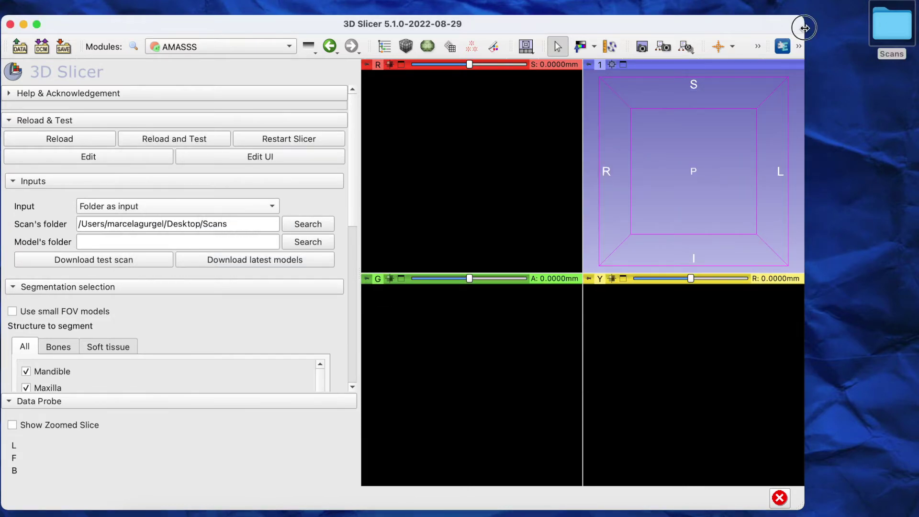
drag(805, 29, 906, 30)
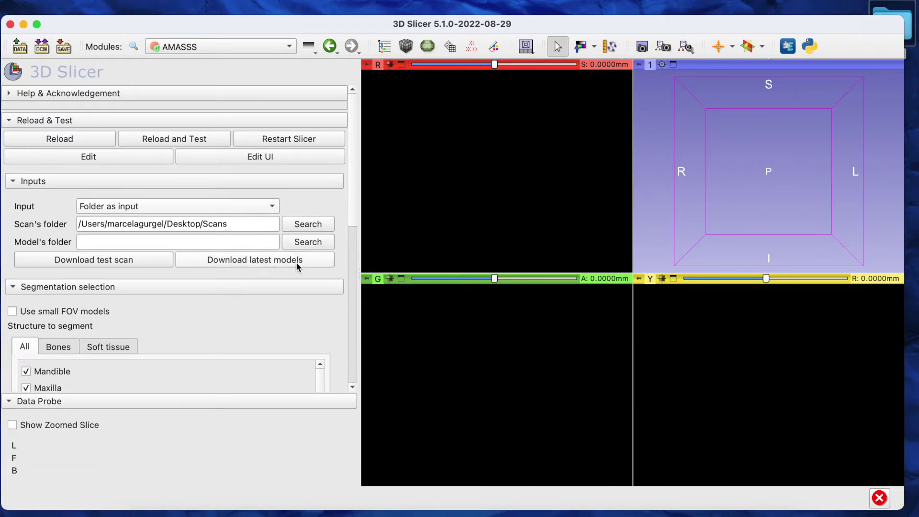
Step: Start downloading the latest AMASSS models and set the model's folder to FULL_FACE_MODELS in Downloads
click(311, 262)
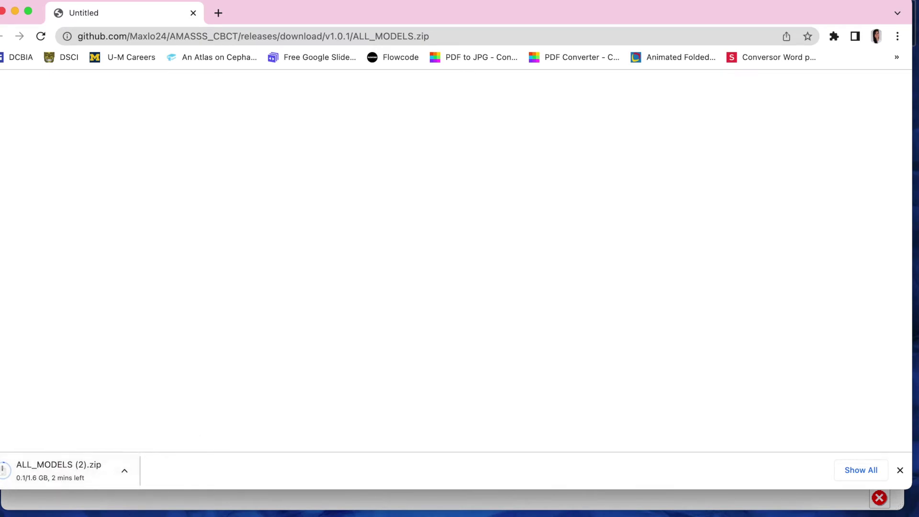
click(2, 12)
click(320, 243)
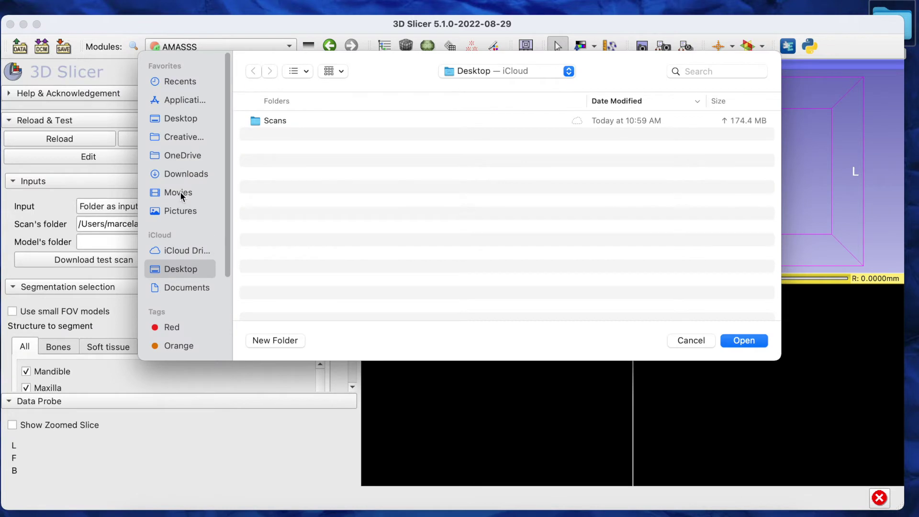
click(185, 177)
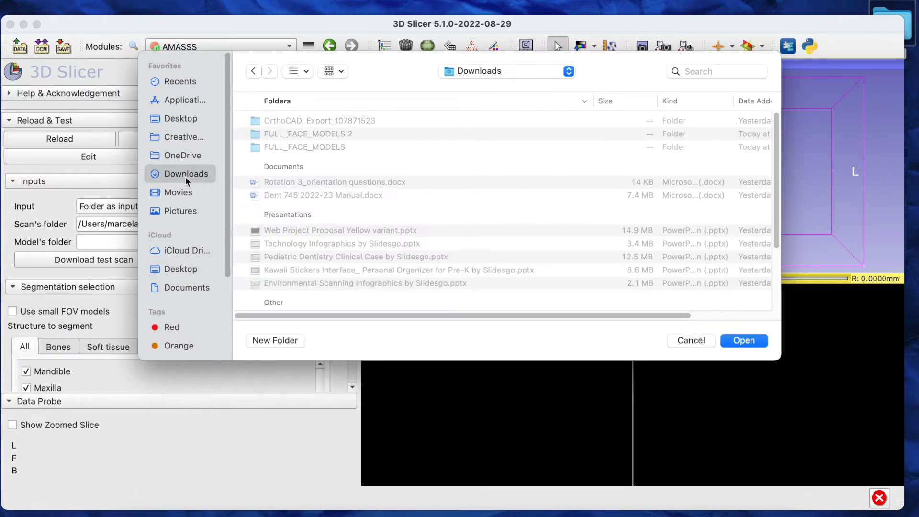
click(329, 147)
click(739, 339)
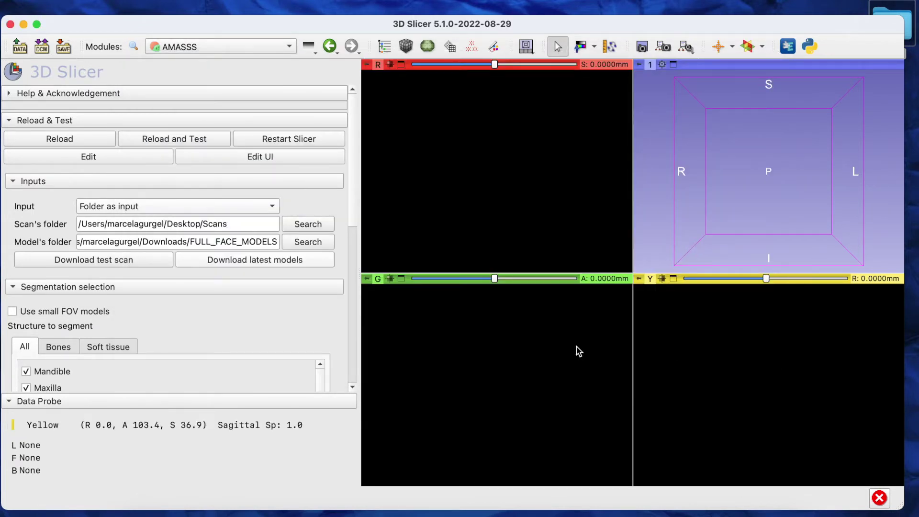
Step: Enable the small FOV models and deselect Mandible and Maxilla so that only Root canal is segmented
scroll(185, 310, down, 5)
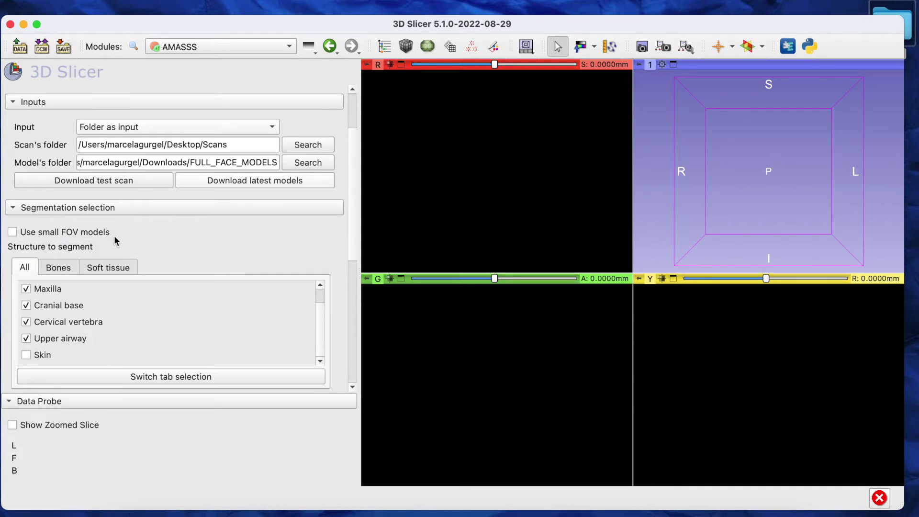
click(13, 233)
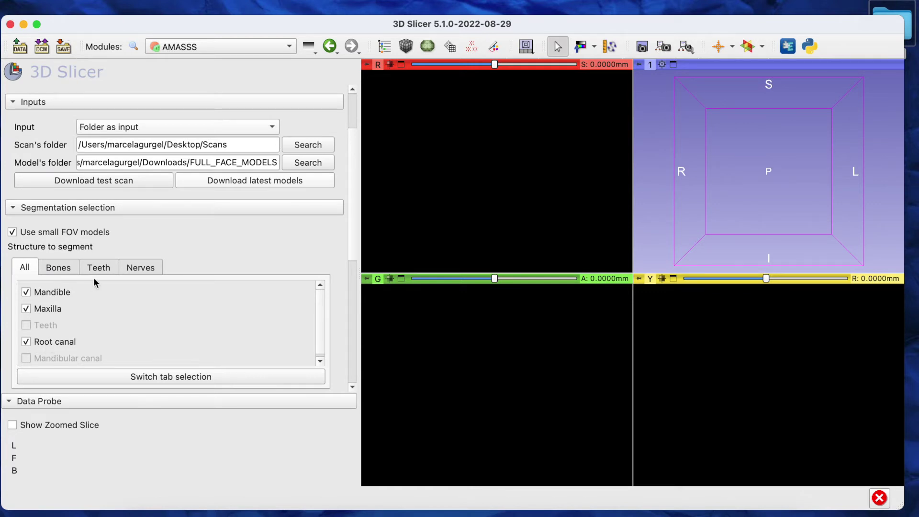
click(27, 293)
click(26, 308)
scroll(89, 335, down, 1)
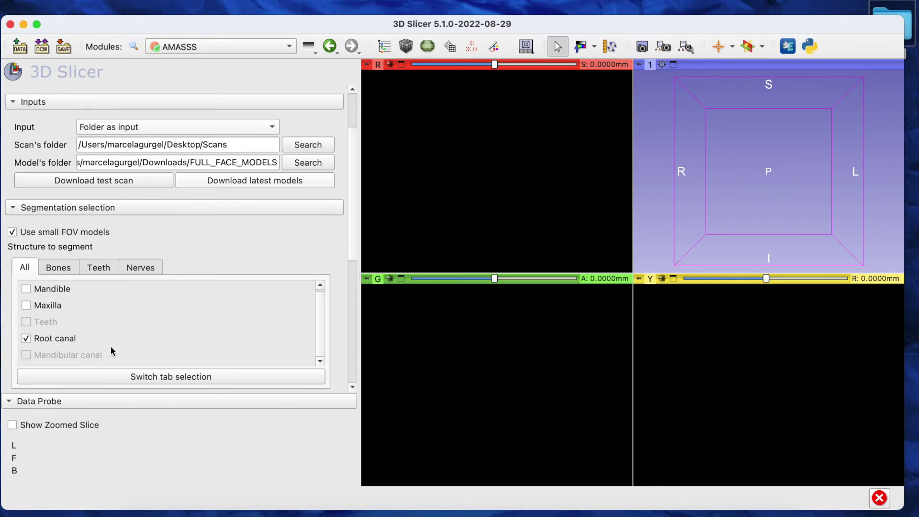
Step: Disable saving in the input folder and enable surface file generation in the output settings
scroll(270, 248, down, 5)
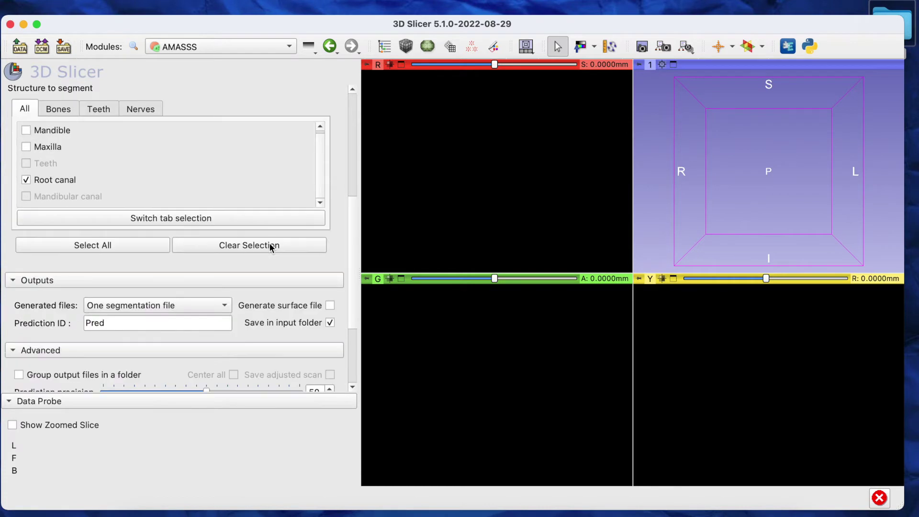
scroll(271, 247, down, 1)
click(204, 283)
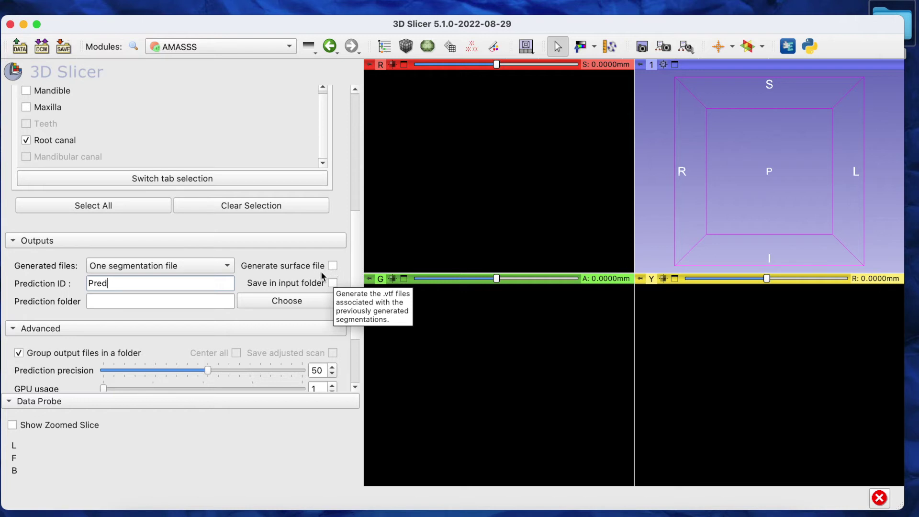
click(334, 267)
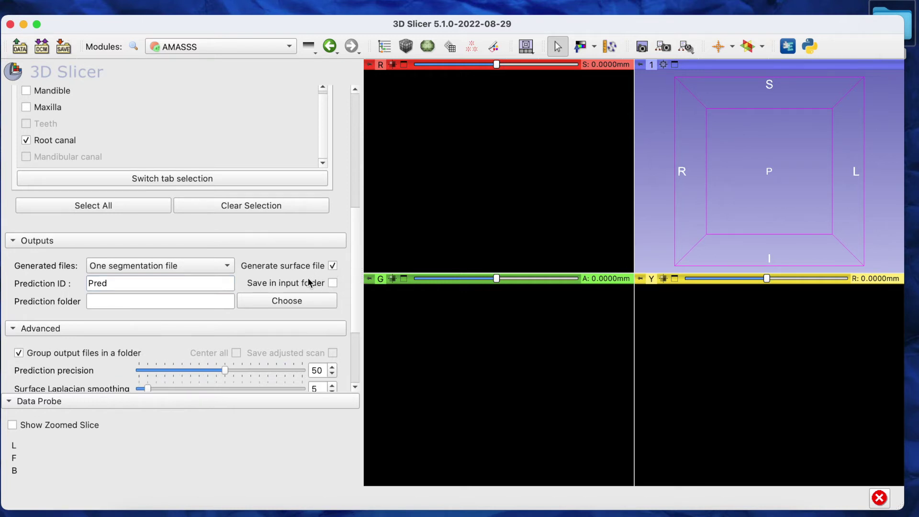
Step: Choose One segmentation file for the generated files and set the prediction ID to RC
click(228, 271)
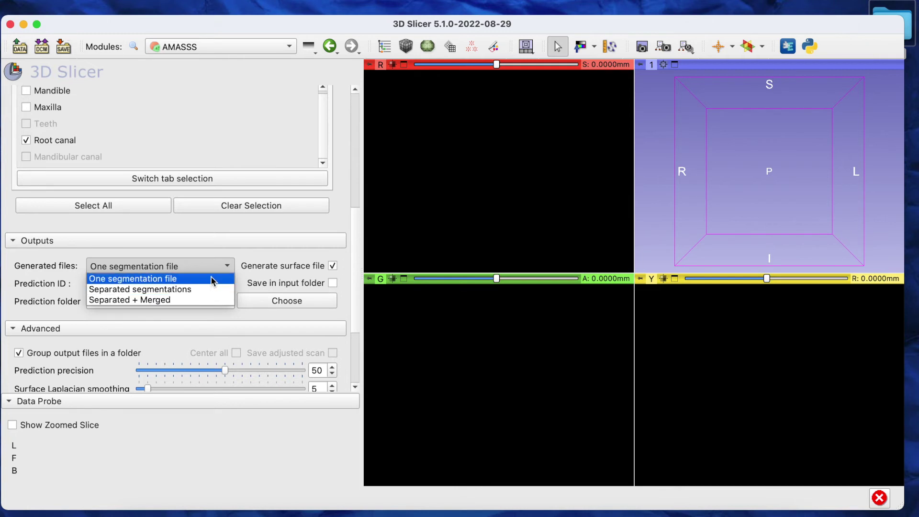
click(215, 279)
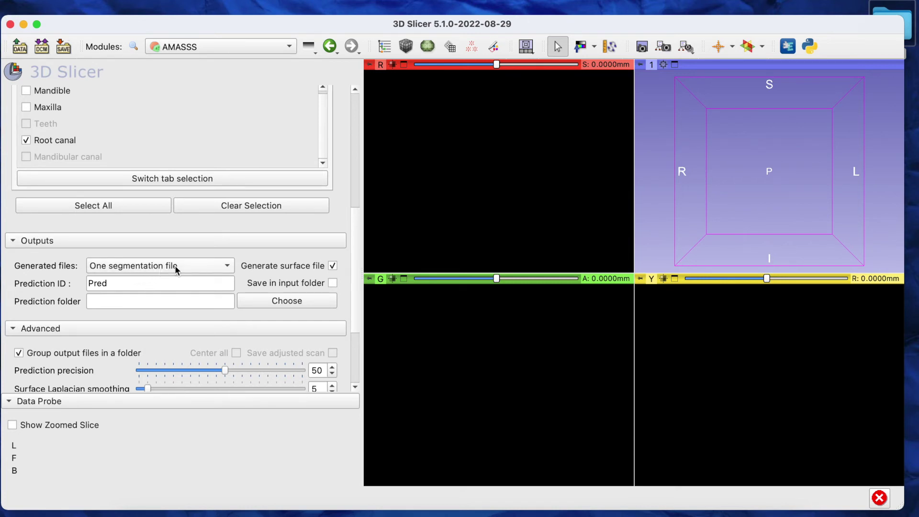
click(174, 284)
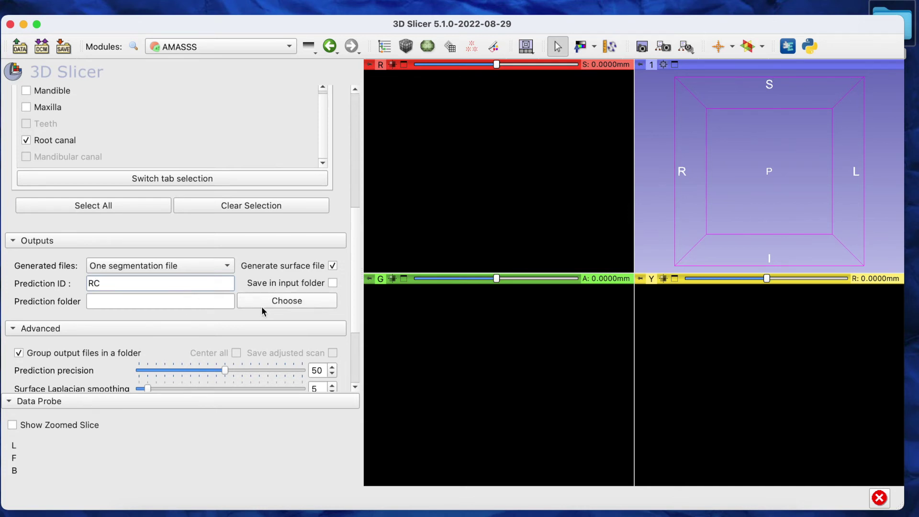
Step: Set the prediction folder to the Scans folder on the Desktop
scroll(262, 307, down, 1)
click(273, 280)
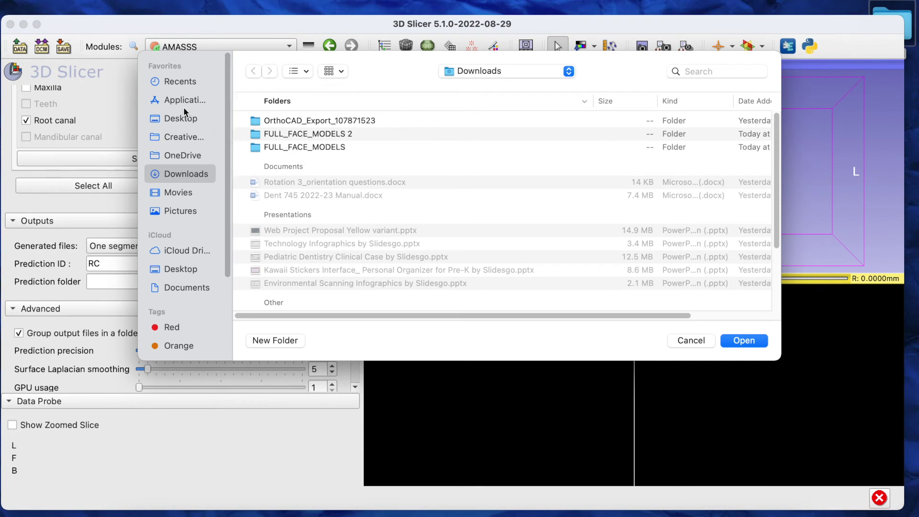
click(182, 117)
click(290, 124)
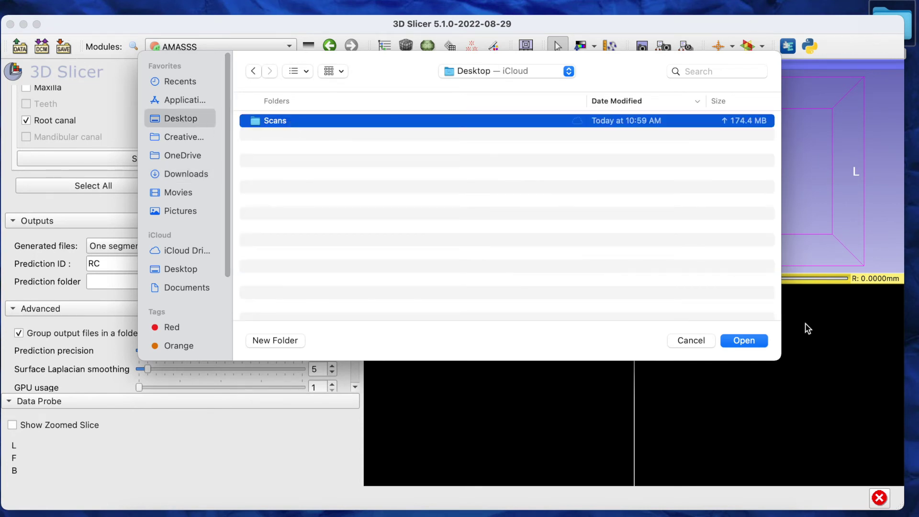
click(743, 341)
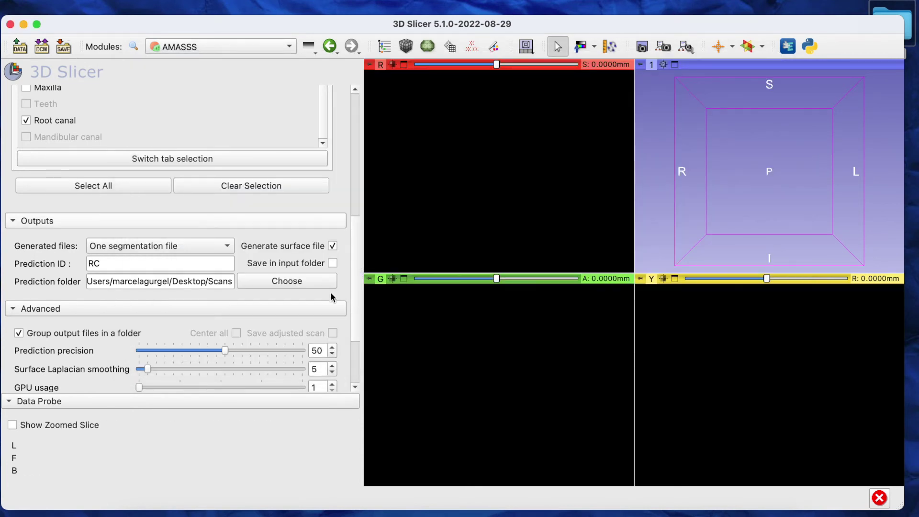
Step: Set both GPU usage and CPU usage to 5 and run the prediction on the scans
scroll(260, 316, down, 5)
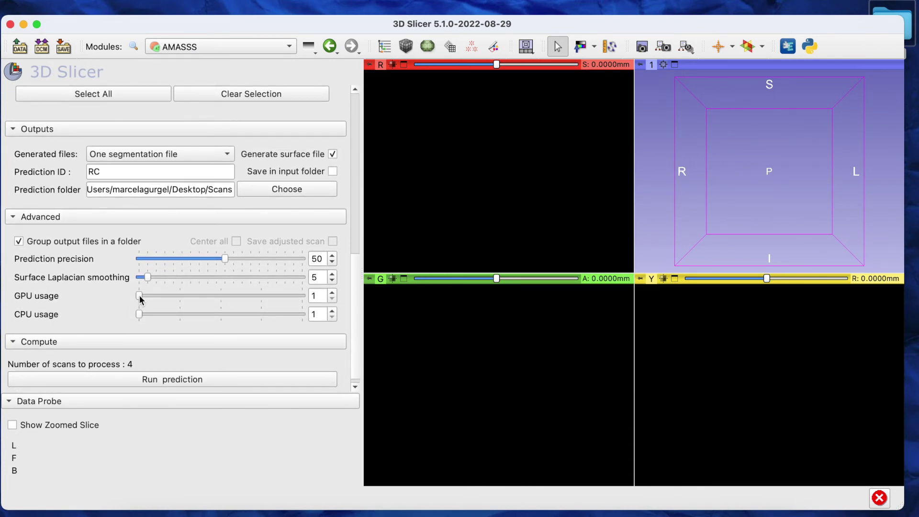
drag(140, 296, 303, 298)
drag(139, 314, 303, 317)
scroll(220, 327, down, 1)
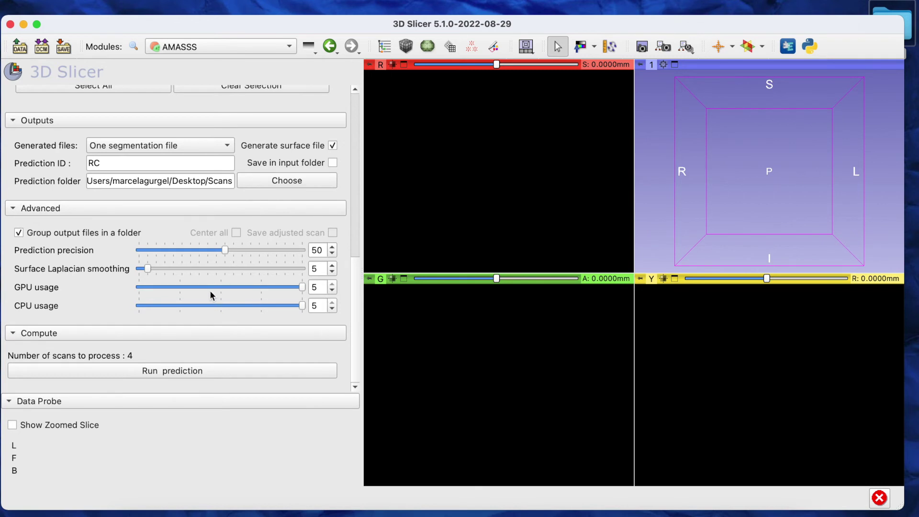
scroll(210, 291, up, 5)
scroll(210, 290, down, 5)
click(217, 370)
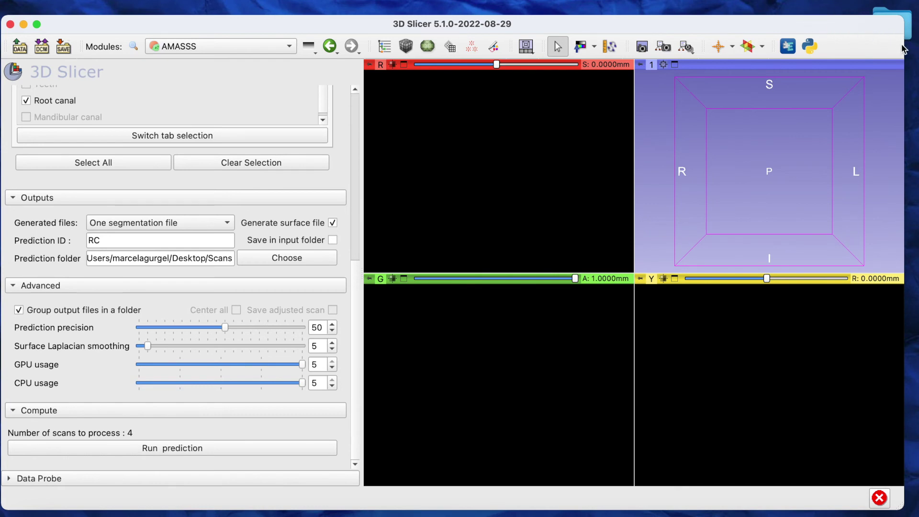
Step: Open the Scans folder from the desktop beside 3D Slicer and expand P1_T2_ScanReg_SegOut and its VTK files folder
drag(904, 50, 793, 48)
click(912, 41)
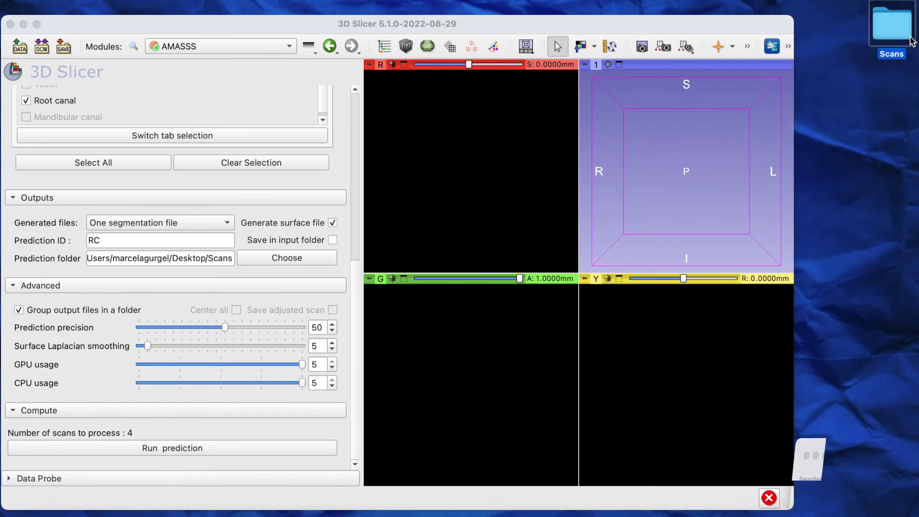
double_click(912, 41)
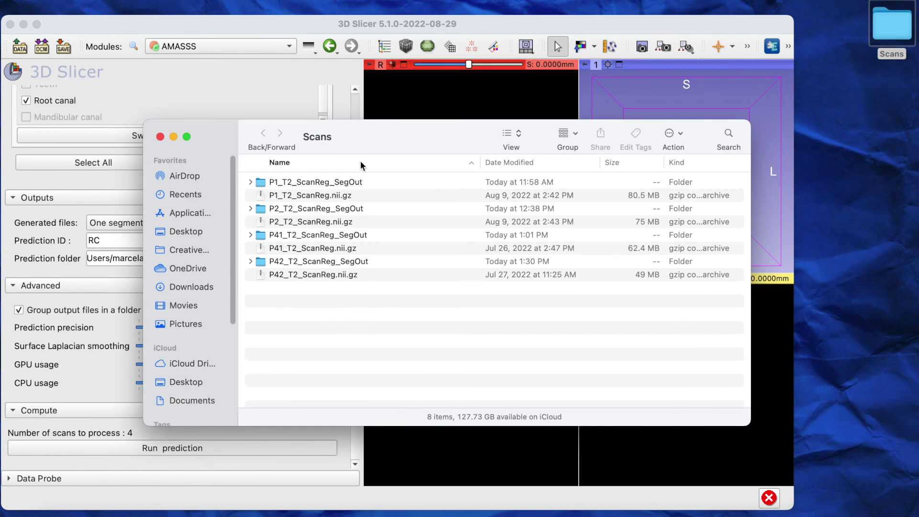
drag(373, 151, 644, 160)
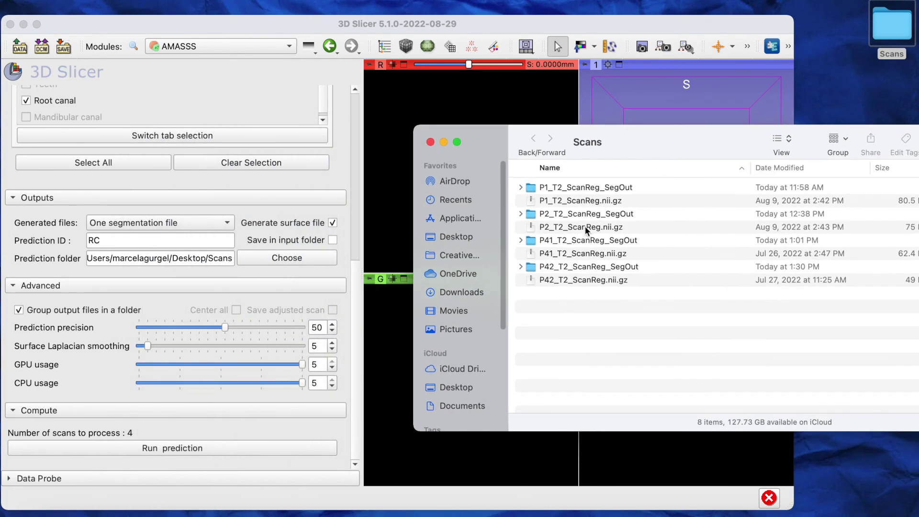
click(521, 188)
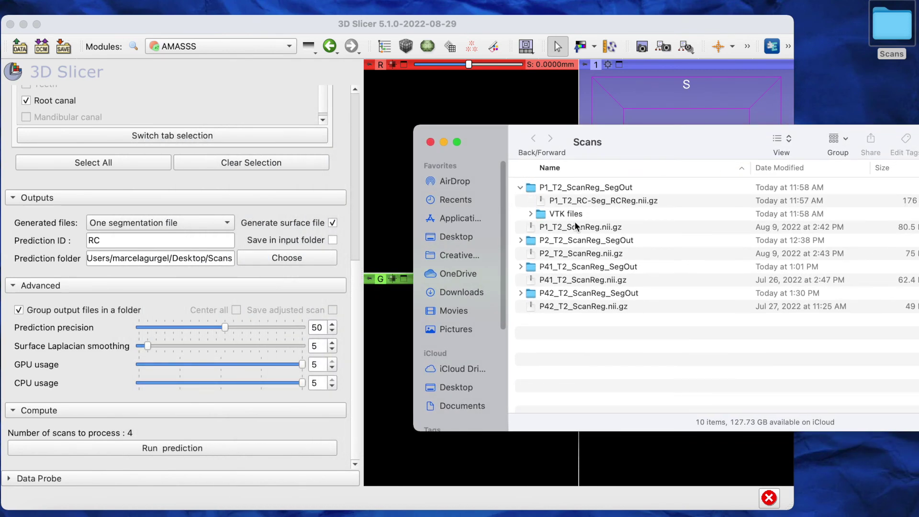
click(530, 215)
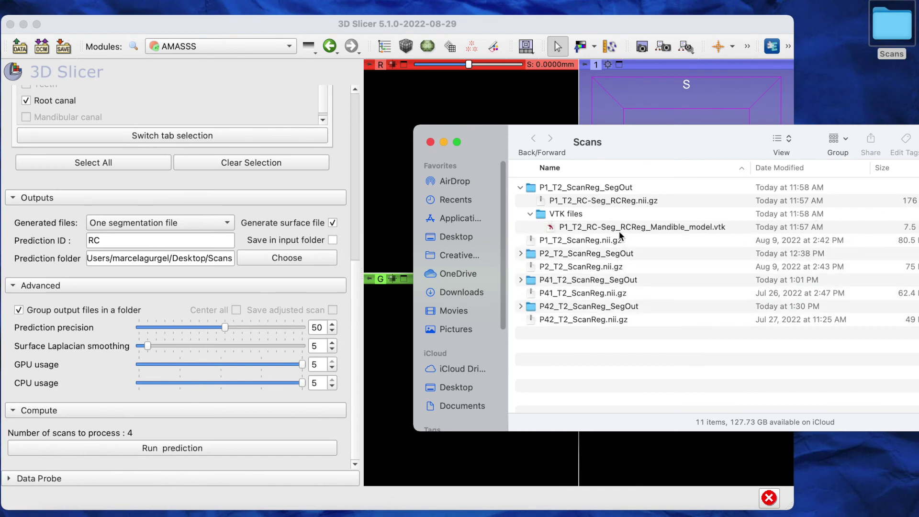
Step: Add P1_T2_RC-Seg_RCReg.nii.gz, P1_T2_RC-Seg_RCReg_Mandible_model.vtk and P1_T2_ScanReg.nii.gz from the Scans folder to 3D Slicer's list of data to load
click(613, 202)
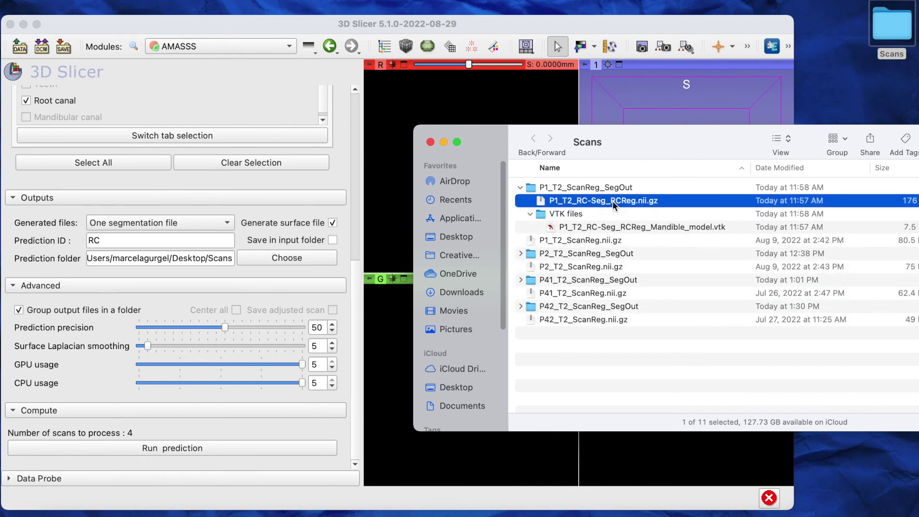
super+click(610, 229)
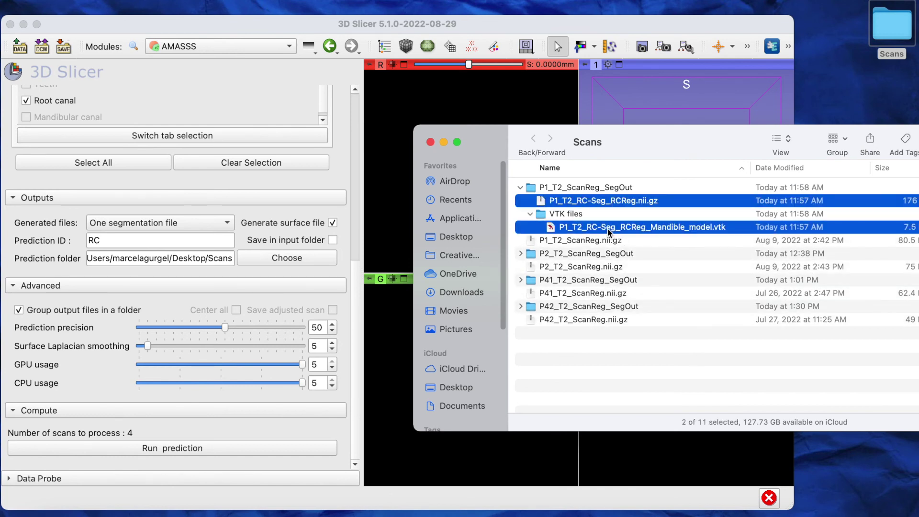
super+click(579, 244)
drag(579, 244, 497, 96)
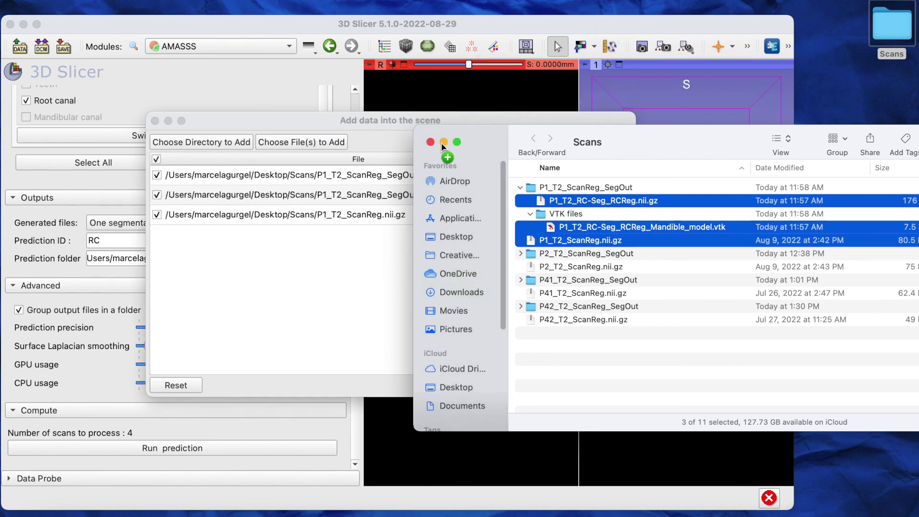
drag(442, 145, 346, 272)
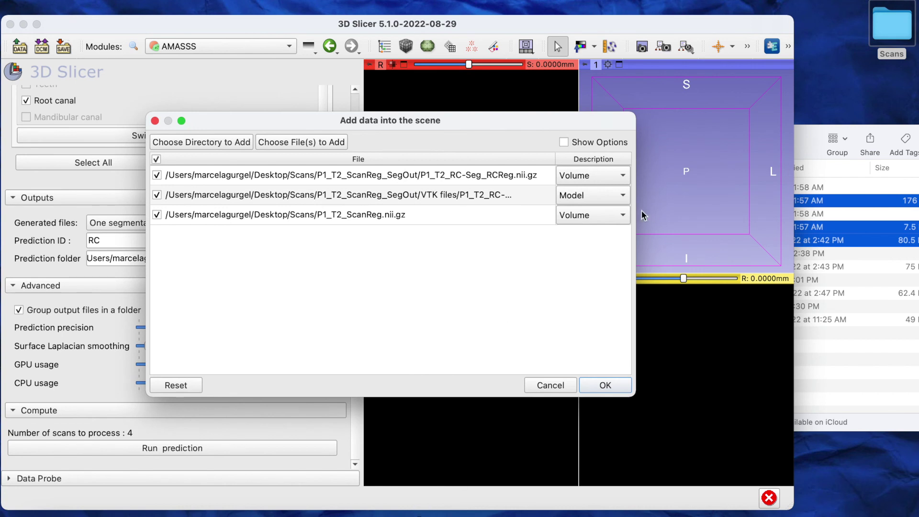
Step: Show the import options, enable Centered for the segmentation and scan volumes, and load the three files into the scene
click(565, 143)
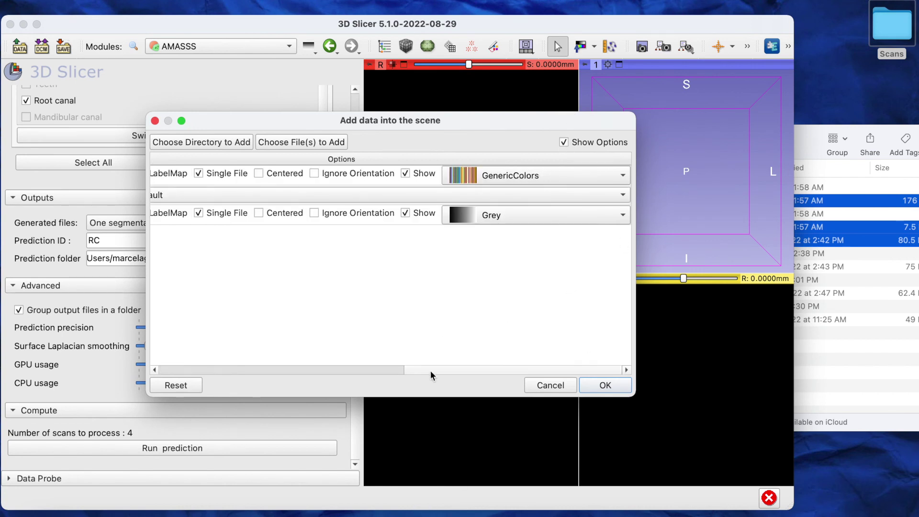
drag(433, 372, 359, 358)
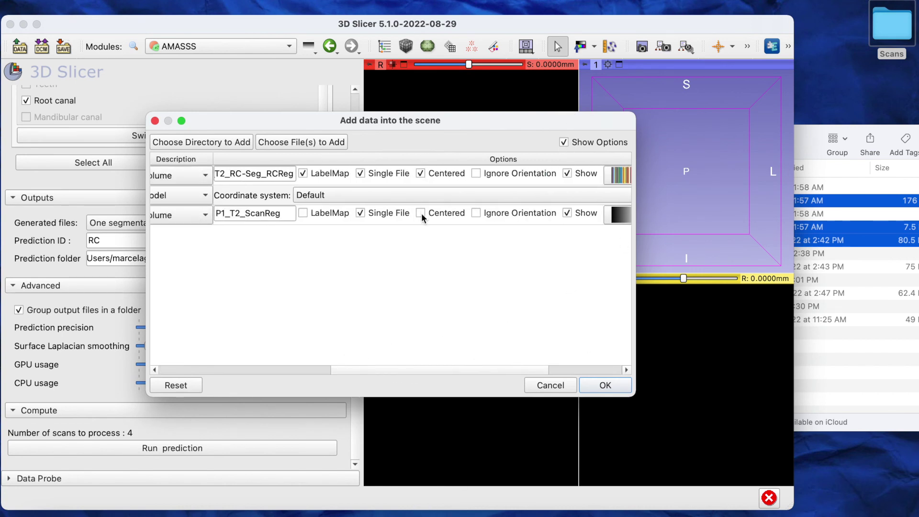
click(602, 386)
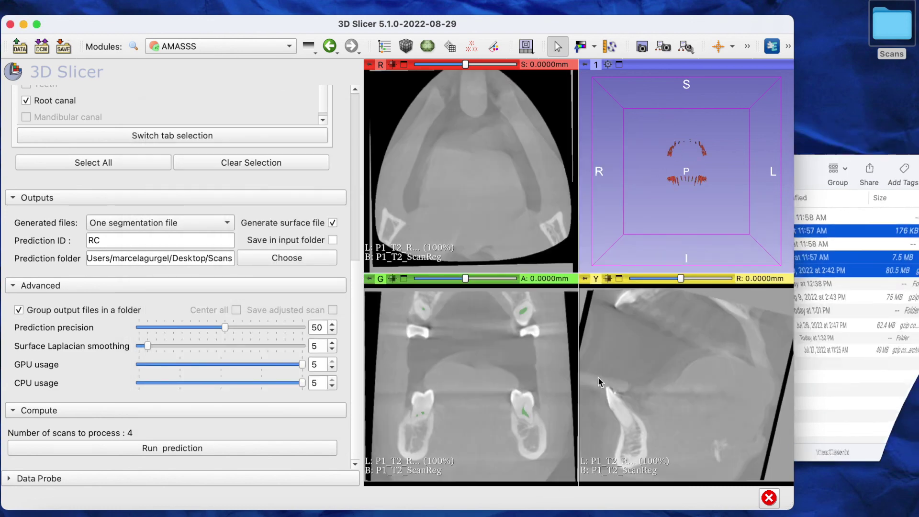
Step: Examine the root canal segmentation over the scan in the green slice view and the surface model in the 3D view
ctrl+scroll(473, 400, up, 2)
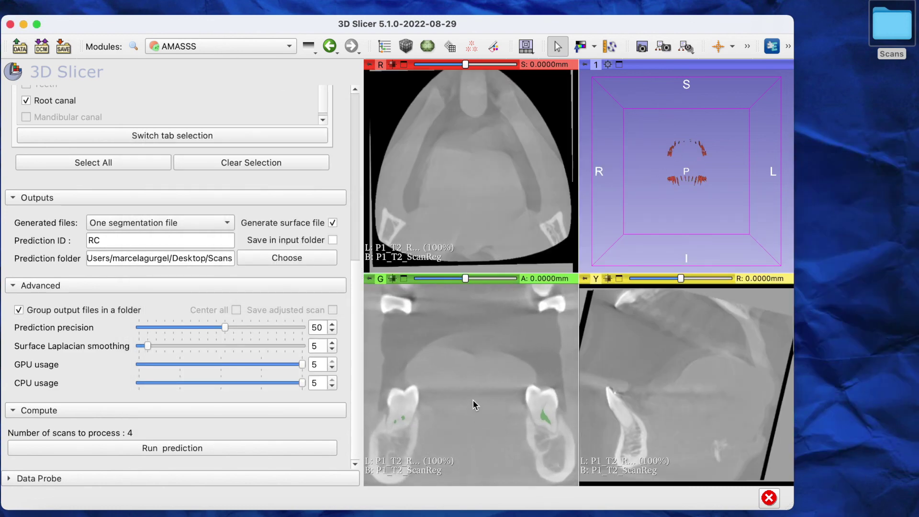
click(465, 279)
drag(465, 280, 476, 281)
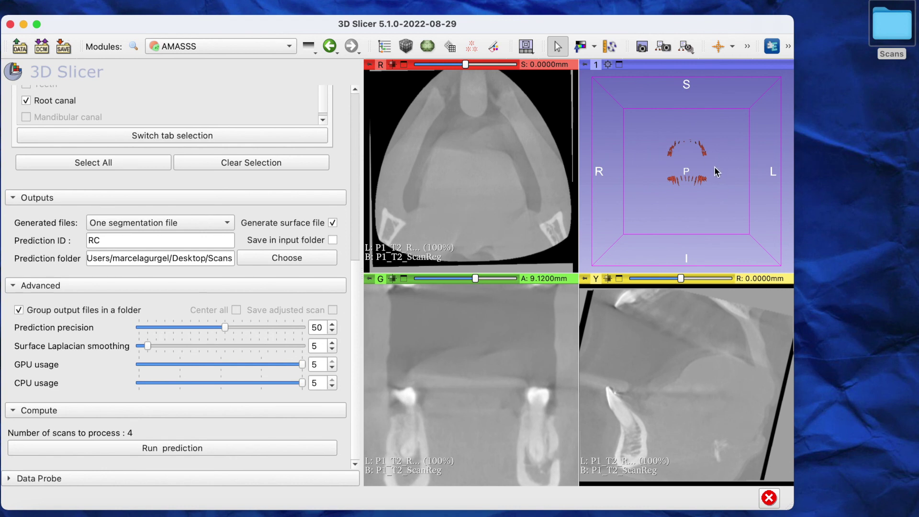
drag(717, 173, 655, 187)
scroll(725, 185, up, 3)
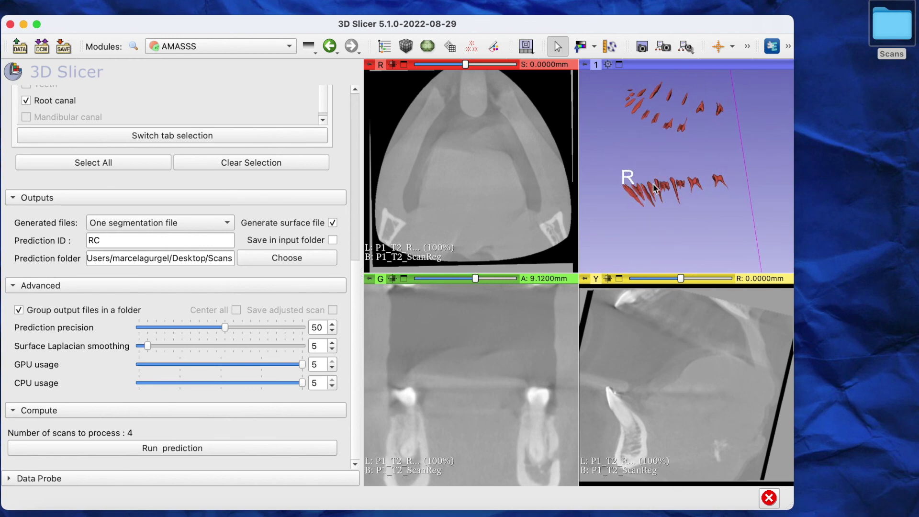